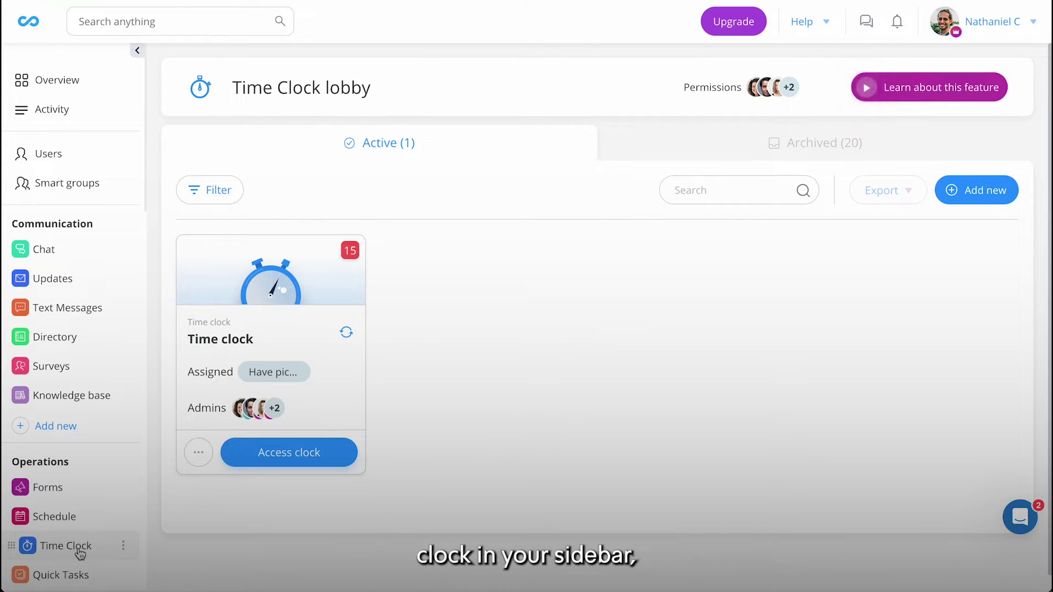
left_click(774, 87)
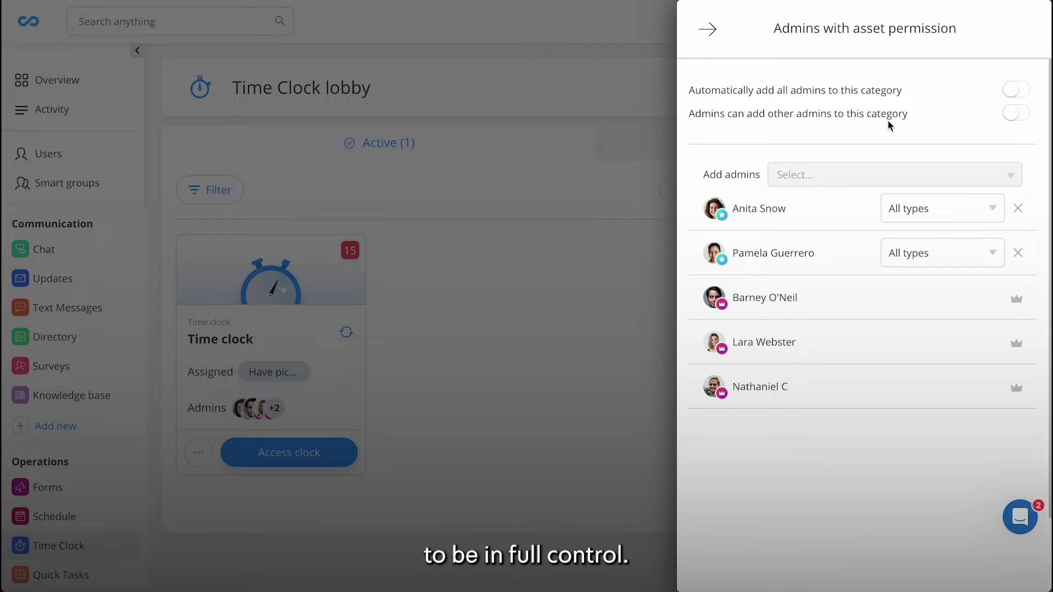
left_click(1019, 254)
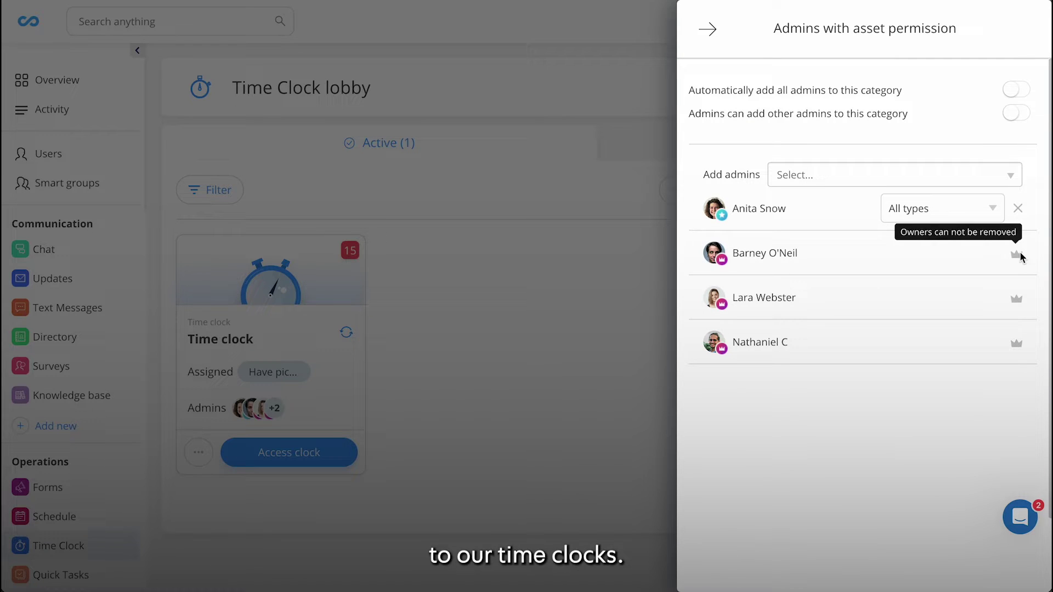
left_click(953, 209)
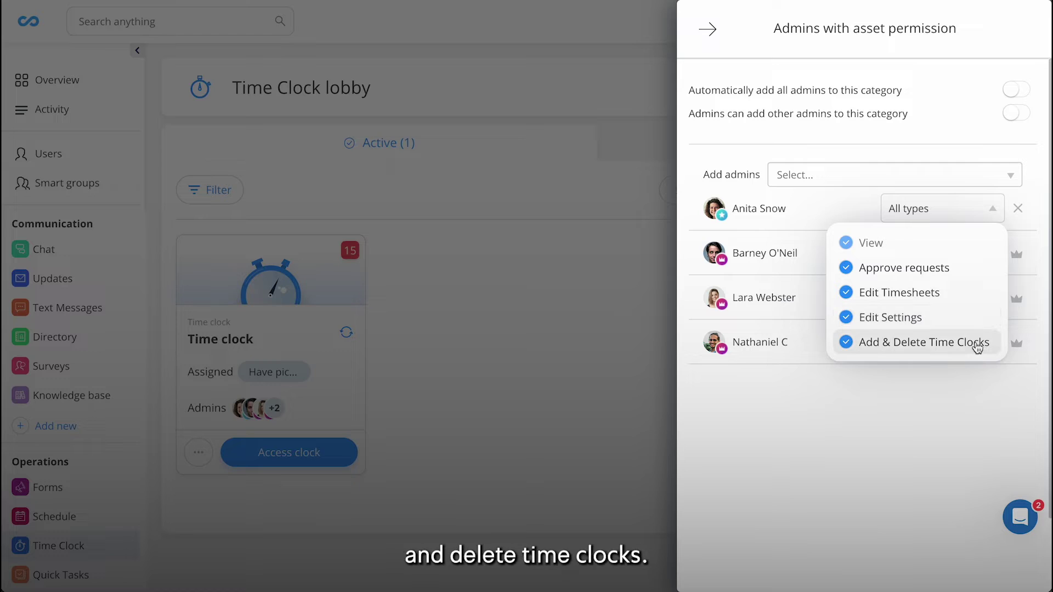
left_click(959, 268)
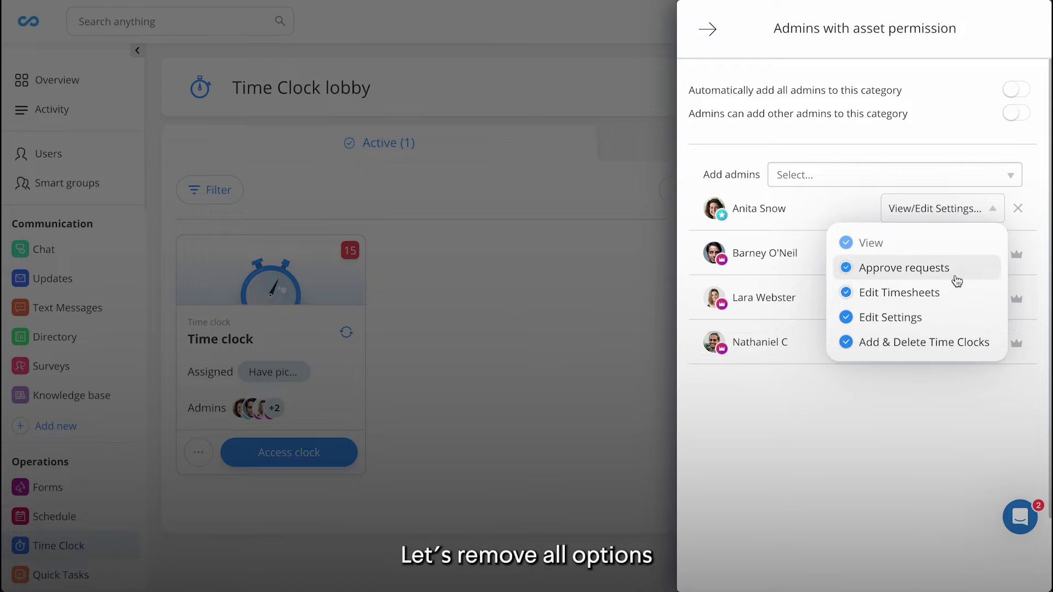
left_click(955, 292)
left_click(938, 319)
left_click(940, 345)
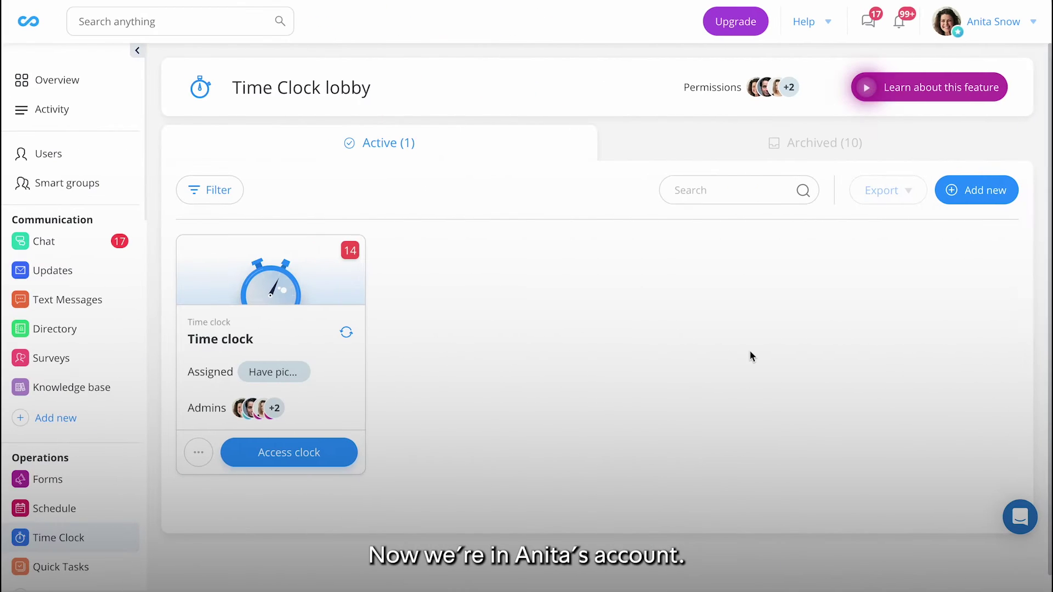
Step: As Anita, fail to decline a pending request, then view her 04/01–04/07 timesheet
left_click(328, 455)
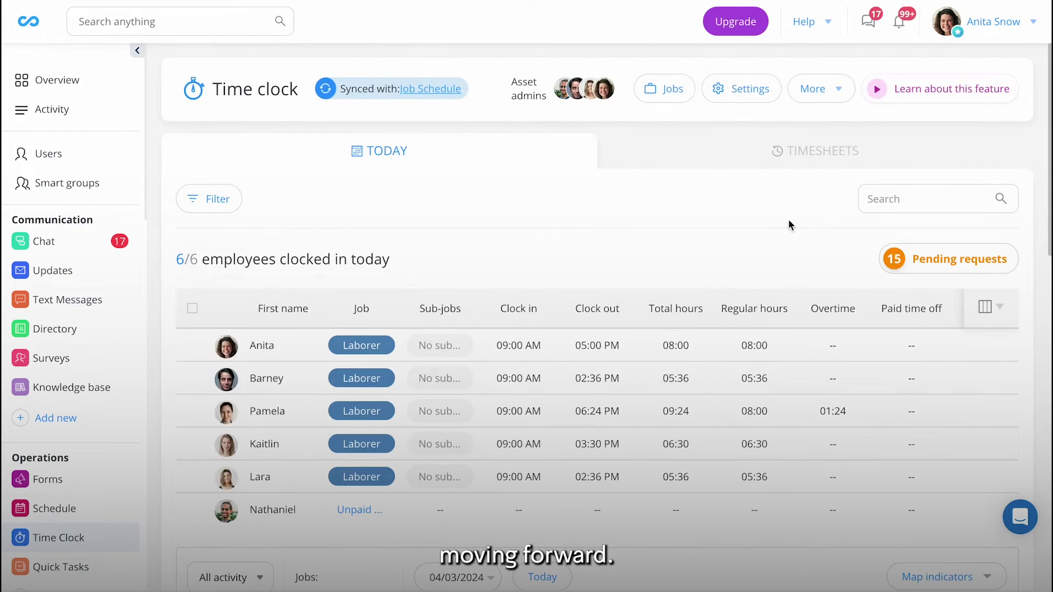
left_click(971, 258)
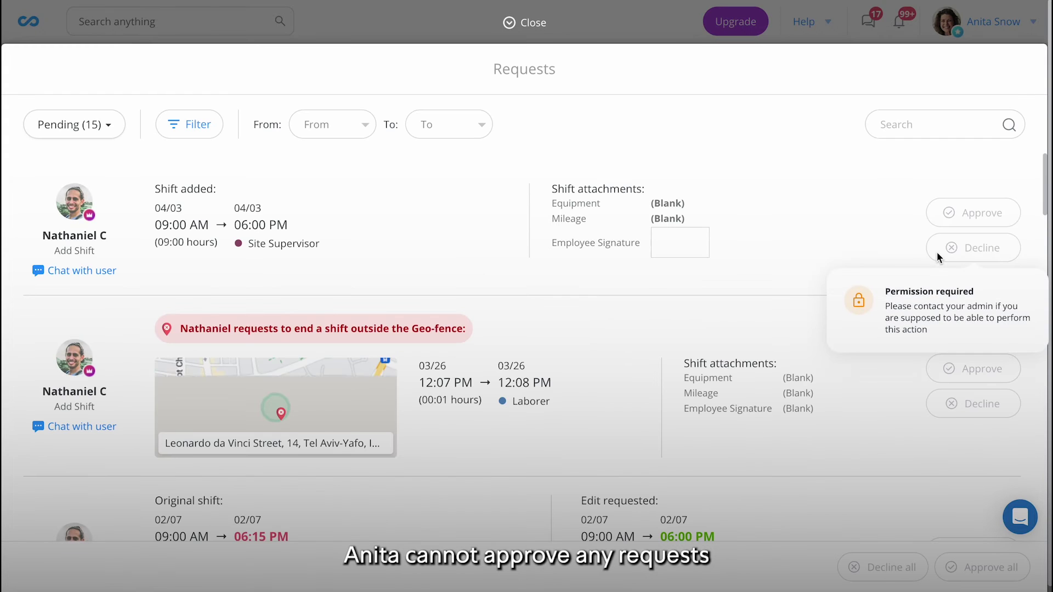
left_click(524, 23)
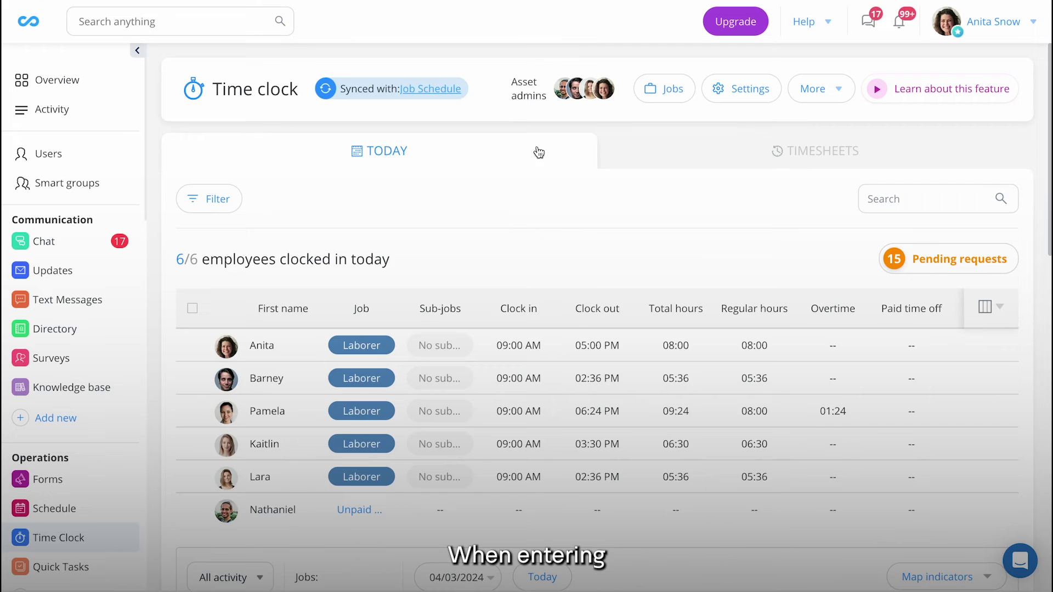
left_click(543, 346)
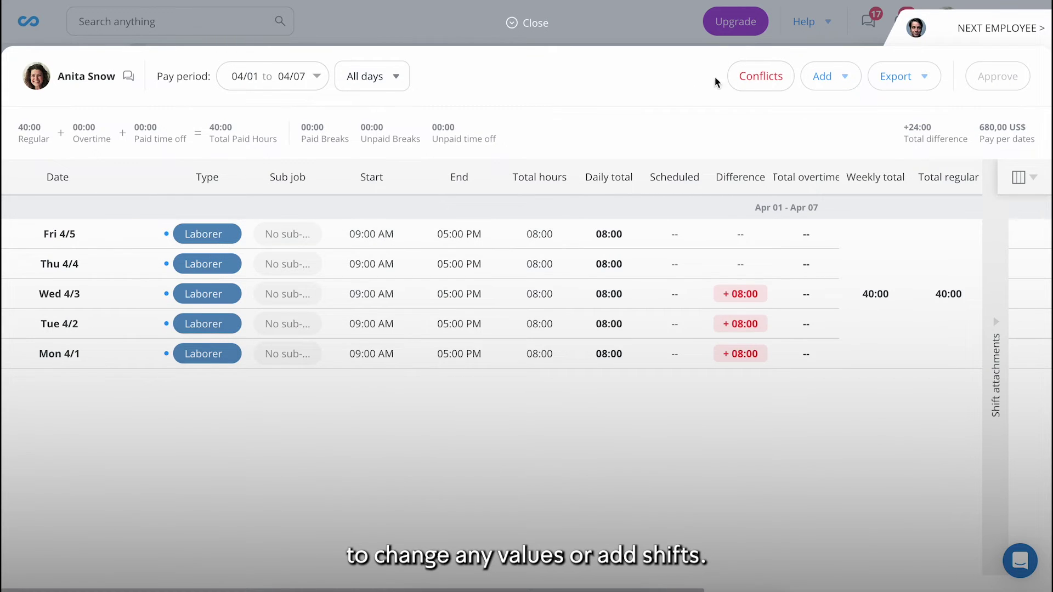
Step: As Anita, try adding a shift and view the time clock settings, then return to the lobby
left_click(823, 75)
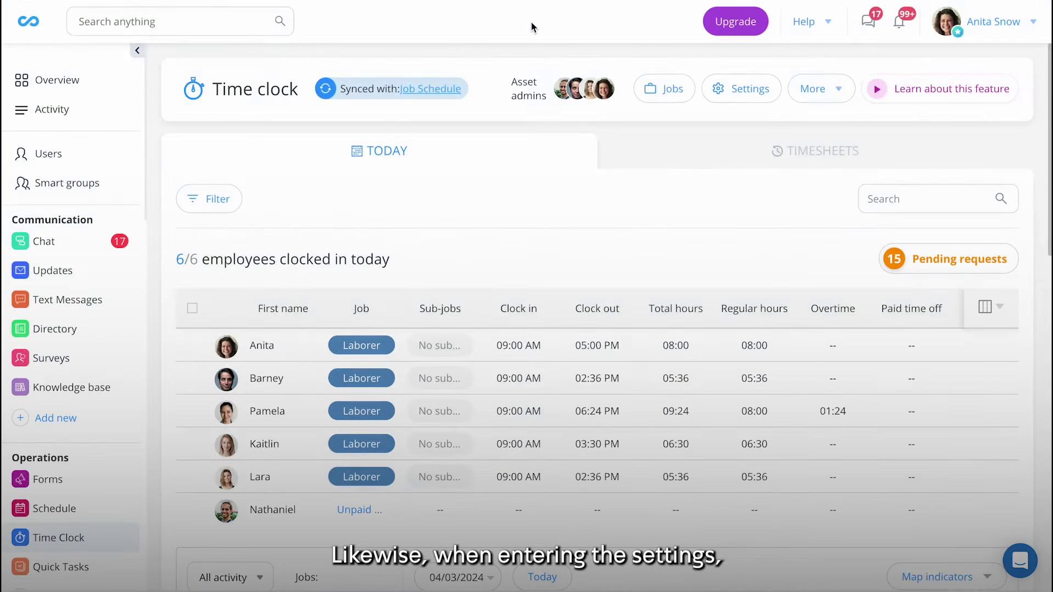
left_click(751, 91)
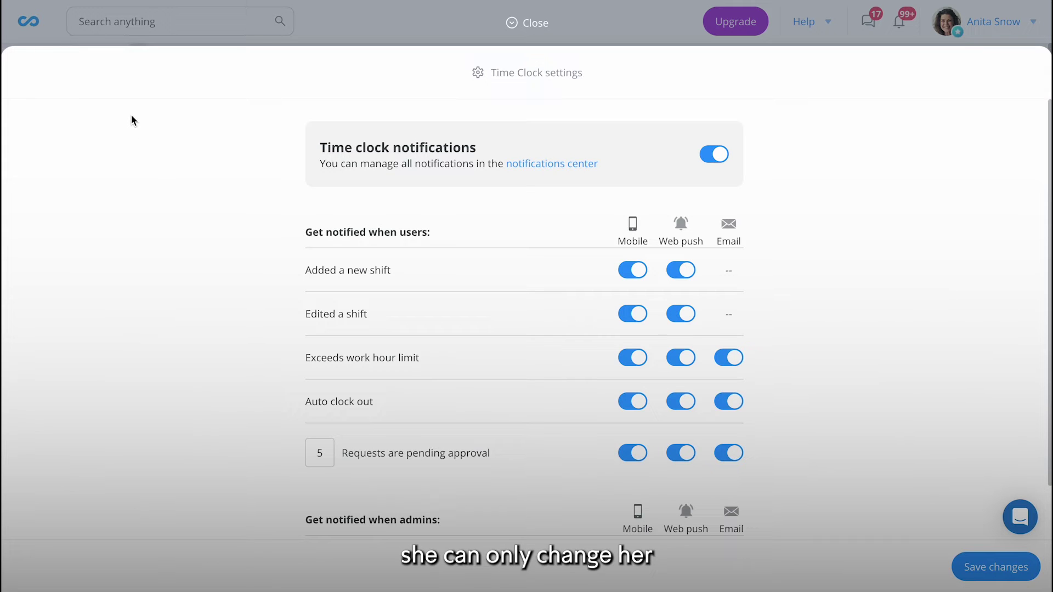
left_click(527, 23)
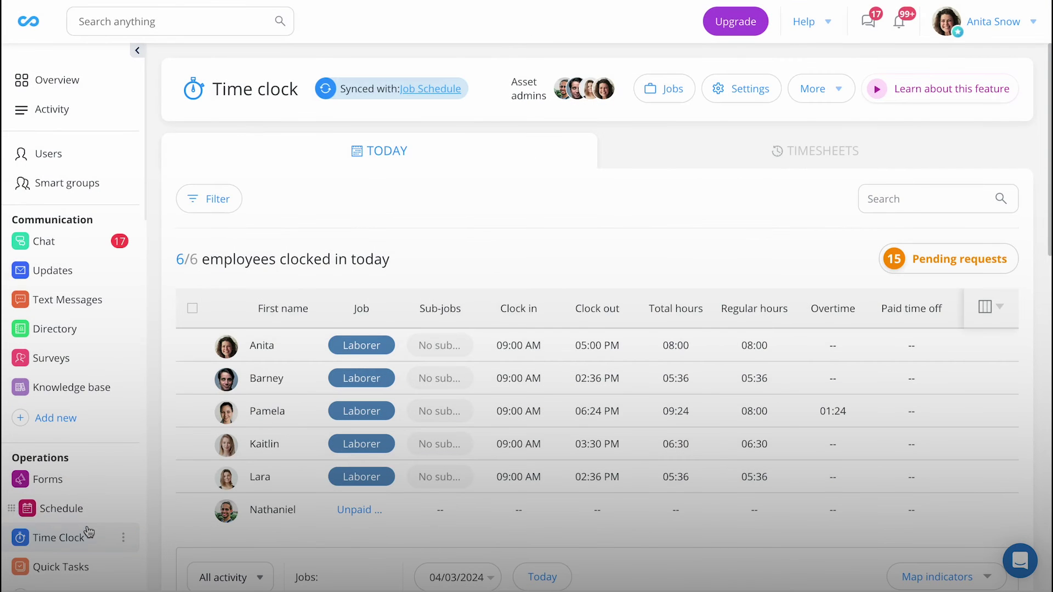
left_click(59, 537)
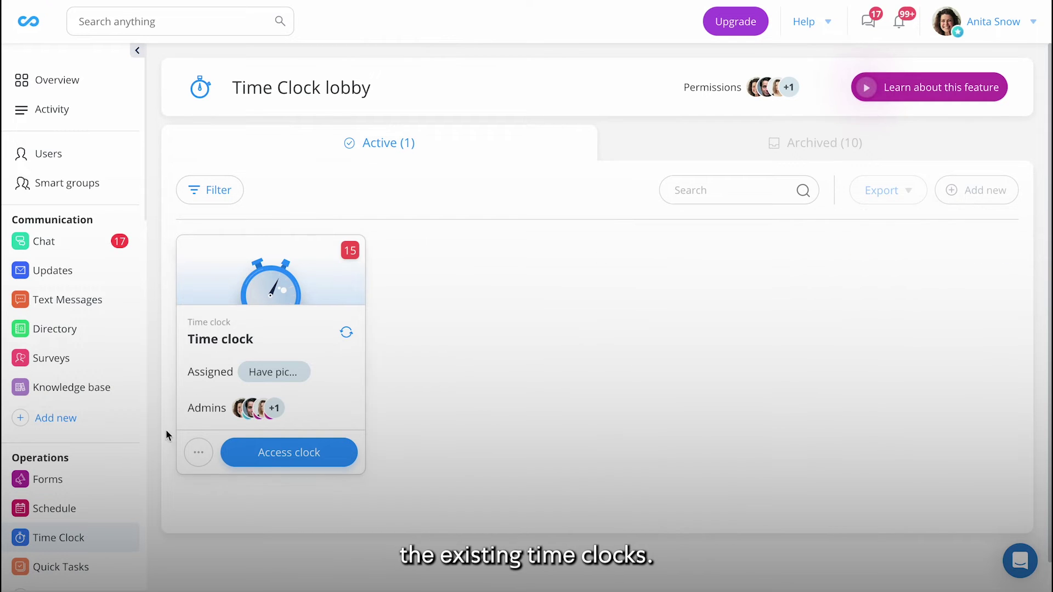
Step: As the owner, open the time clock and confirm its admins are one admin plus the owners
left_click(197, 453)
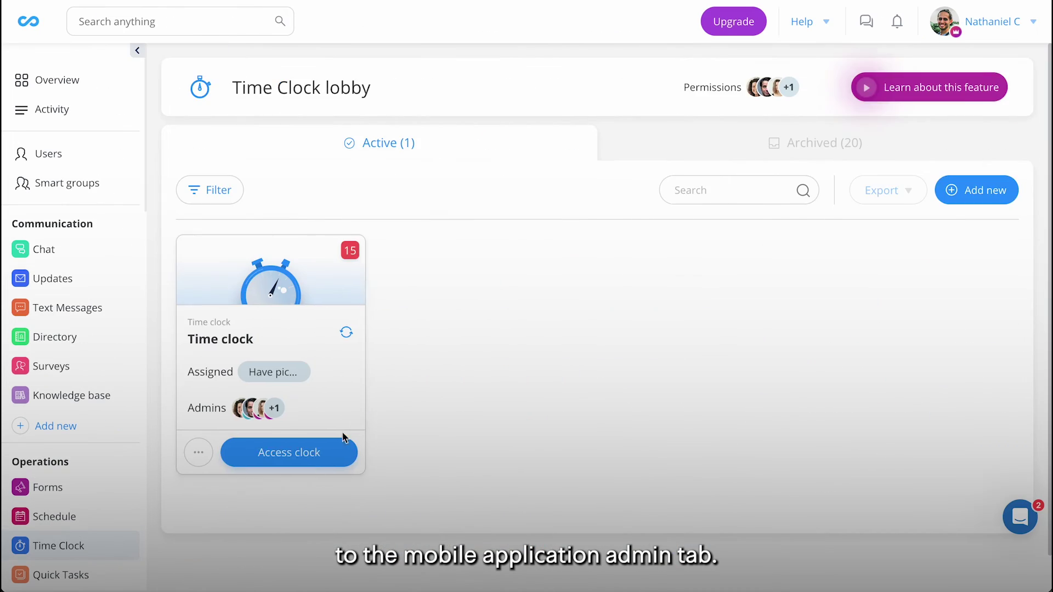
left_click(346, 450)
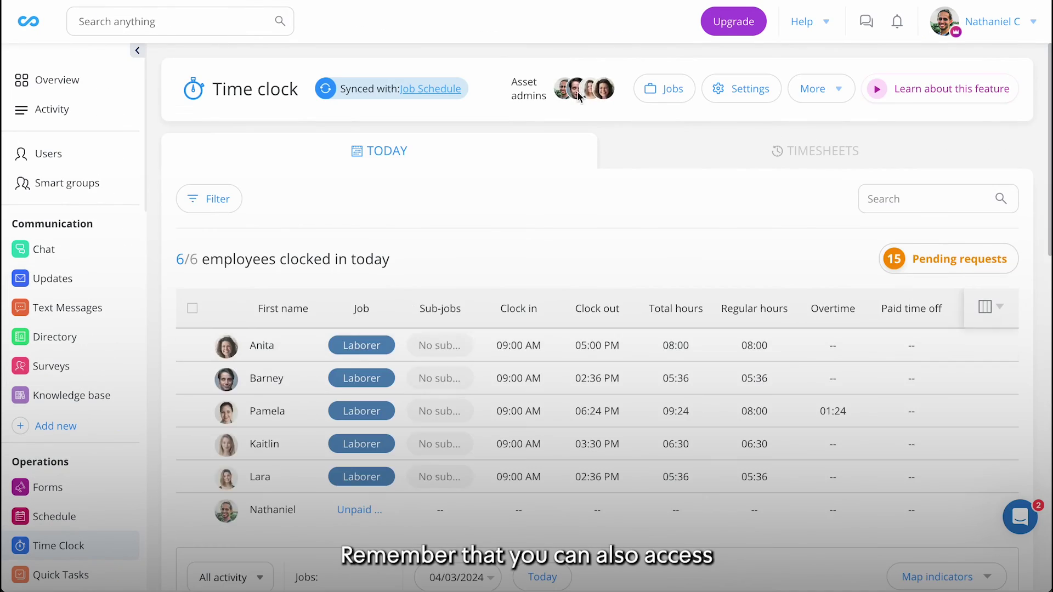
left_click(583, 89)
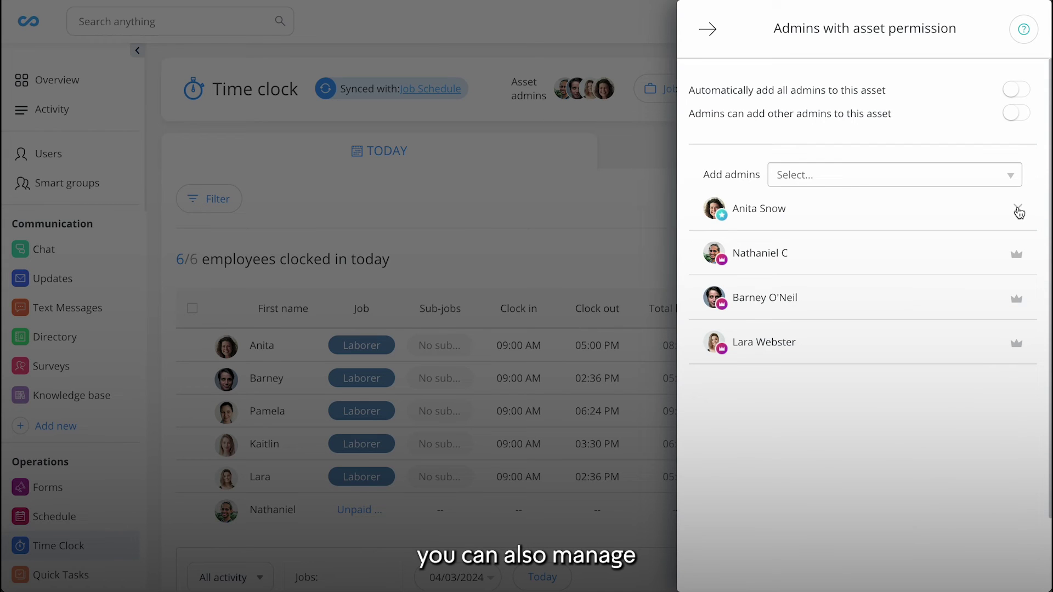
left_click(448, 195)
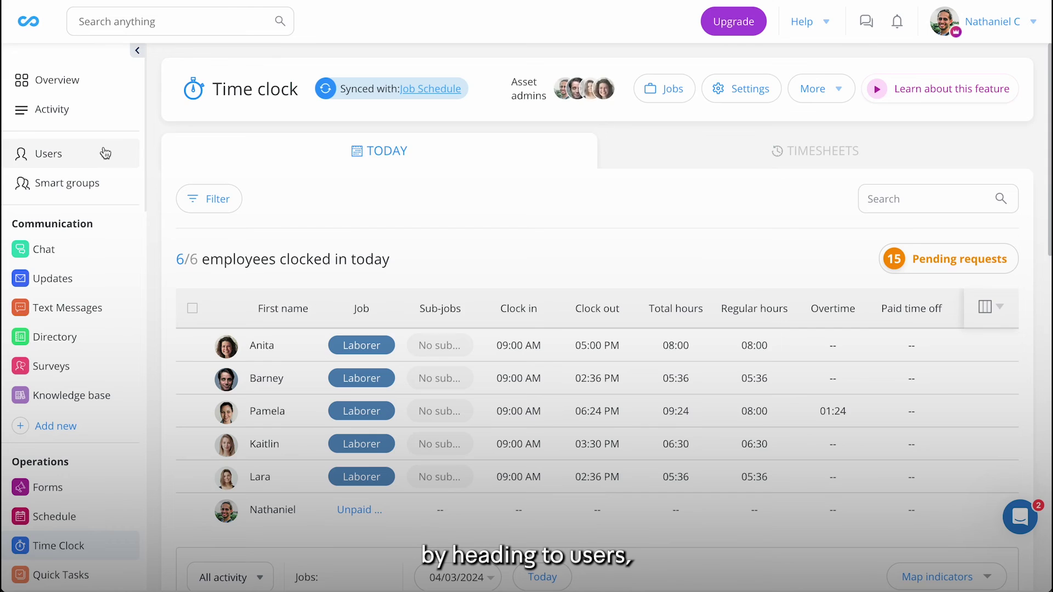
left_click(109, 152)
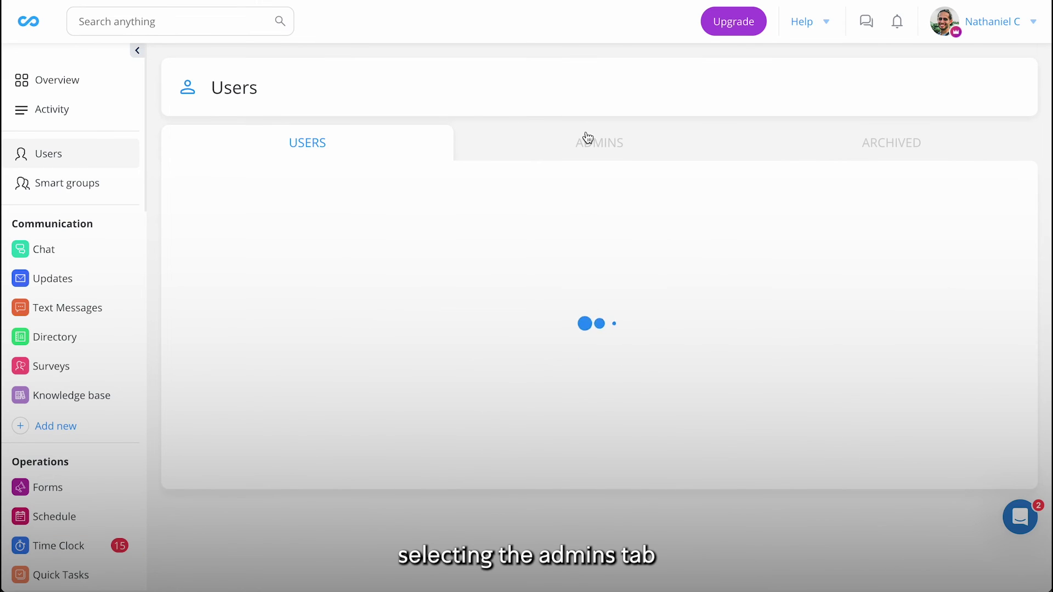
left_click(587, 140)
left_click(650, 310)
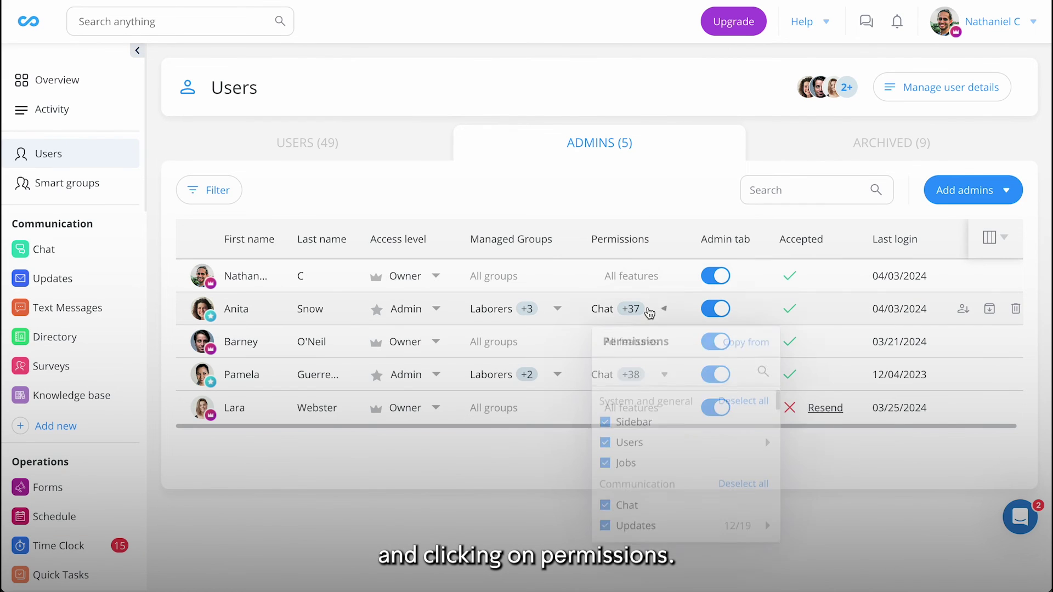
scroll(650, 453, "down", 3)
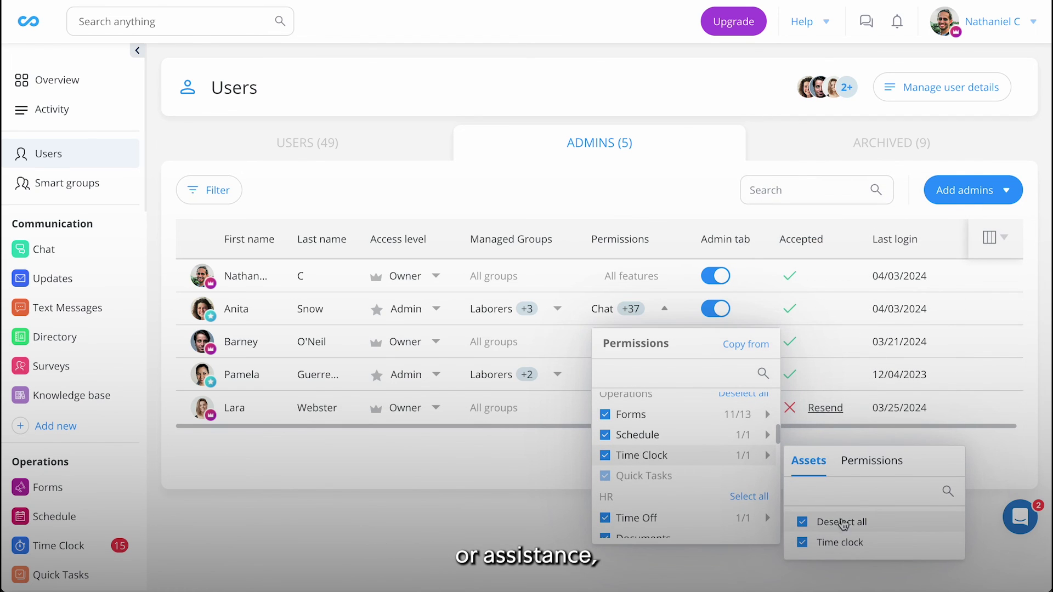
left_click(871, 461)
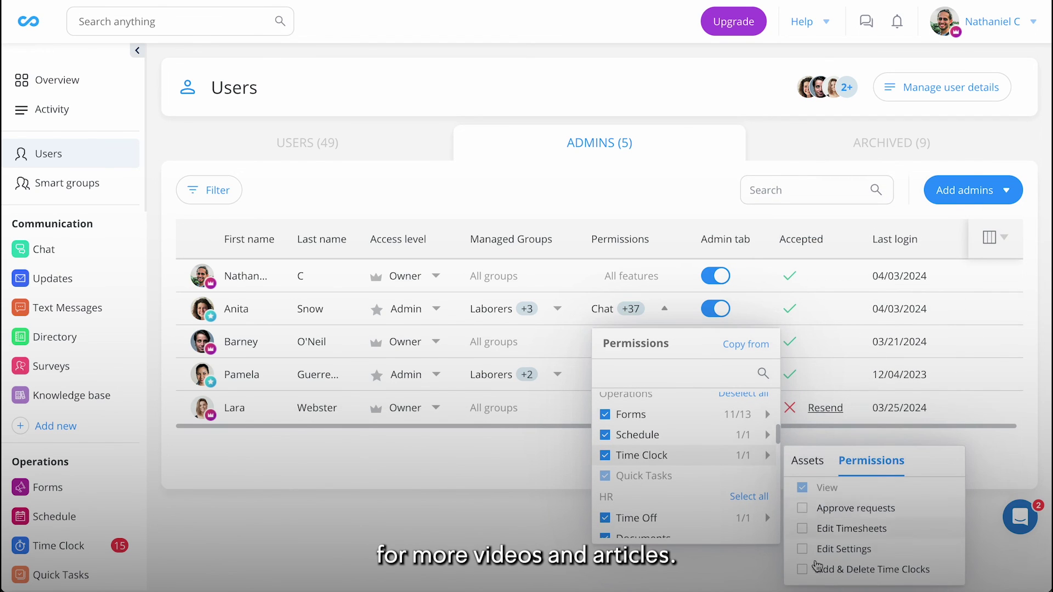